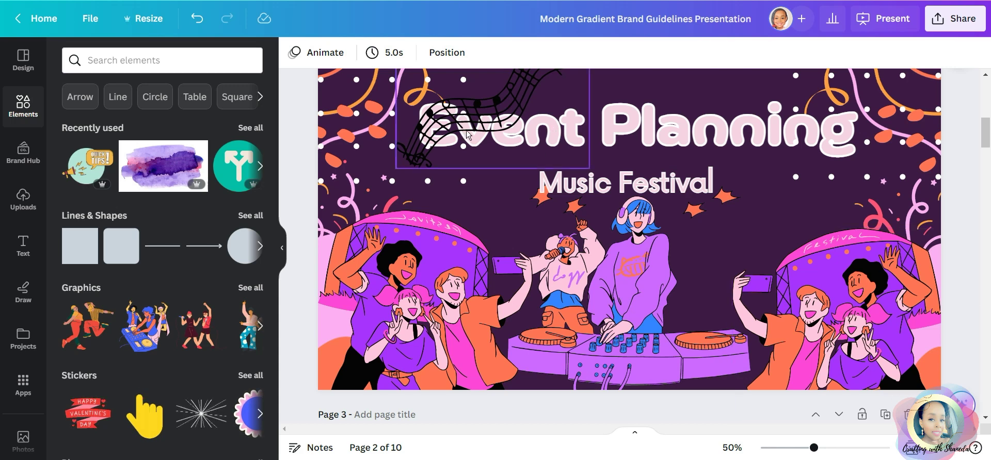
Drag the music-notes graphic down and left until it overlaps the 'E' of Event Planning
drag(466, 130, 439, 156)
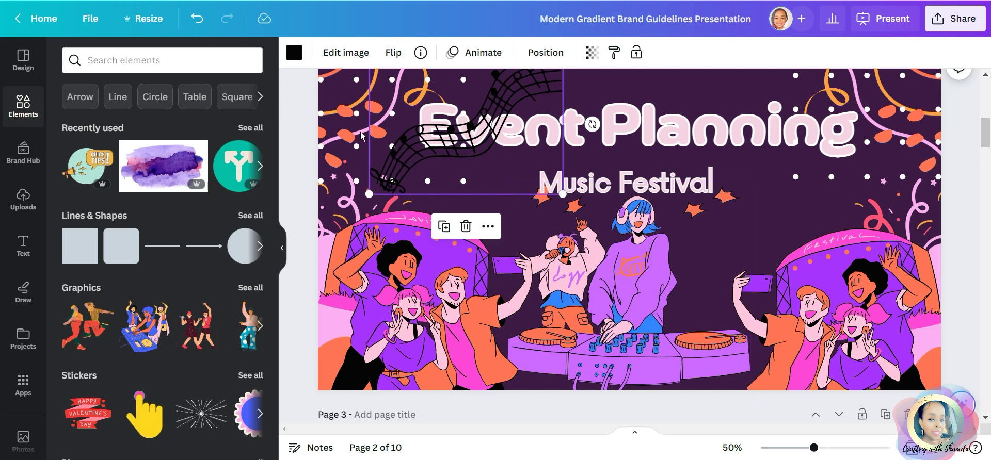
drag(360, 164, 361, 160)
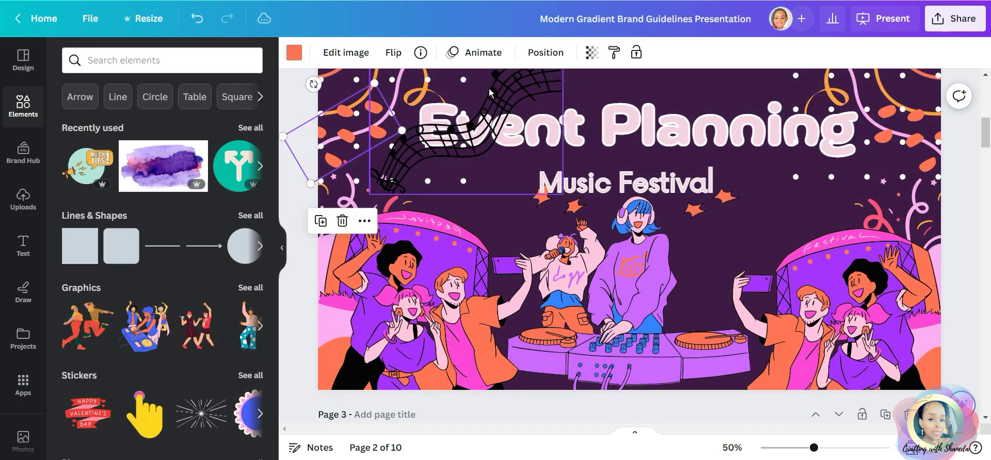
click(489, 88)
drag(492, 92, 494, 107)
right_click(501, 110)
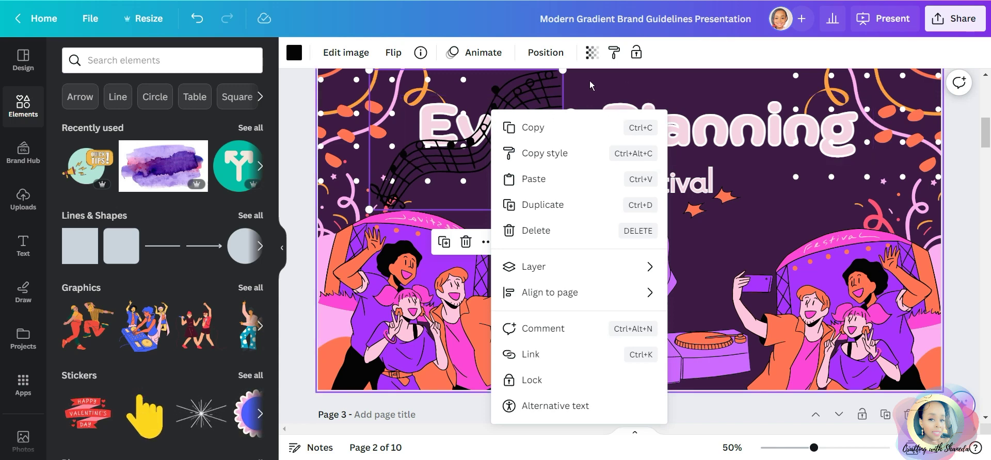
click(627, 247)
mouse_move(462, 141)
mouse_down()
mouse_move(485, 154)
mouse_move(476, 144)
mouse_up()
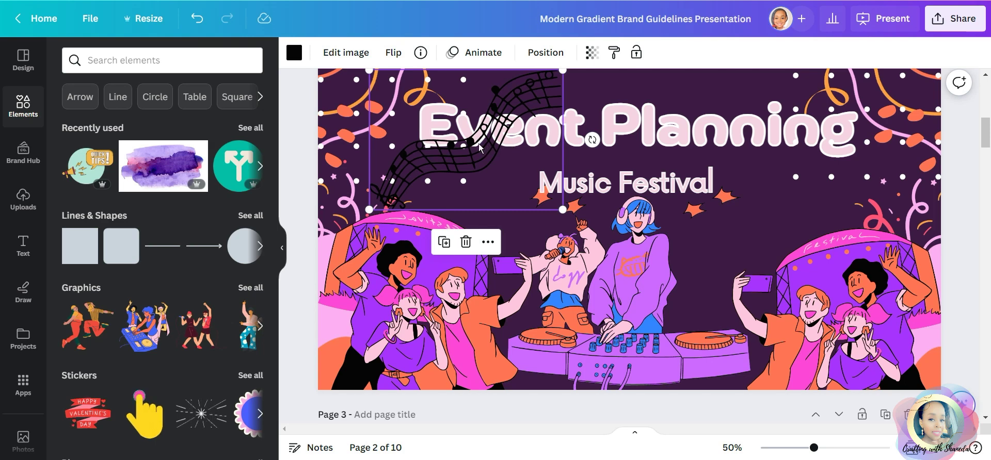
drag(479, 143, 442, 142)
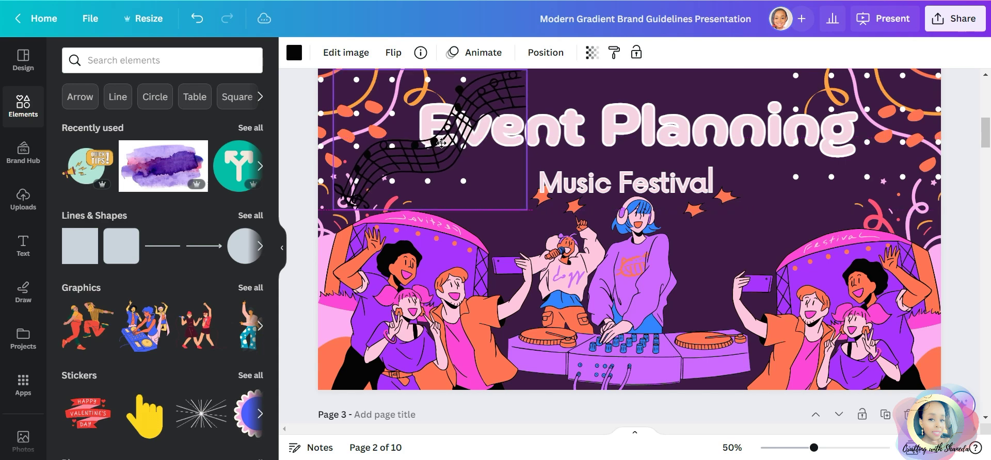
Show the Overlapping layers list under Position's Layers tab
click(537, 56)
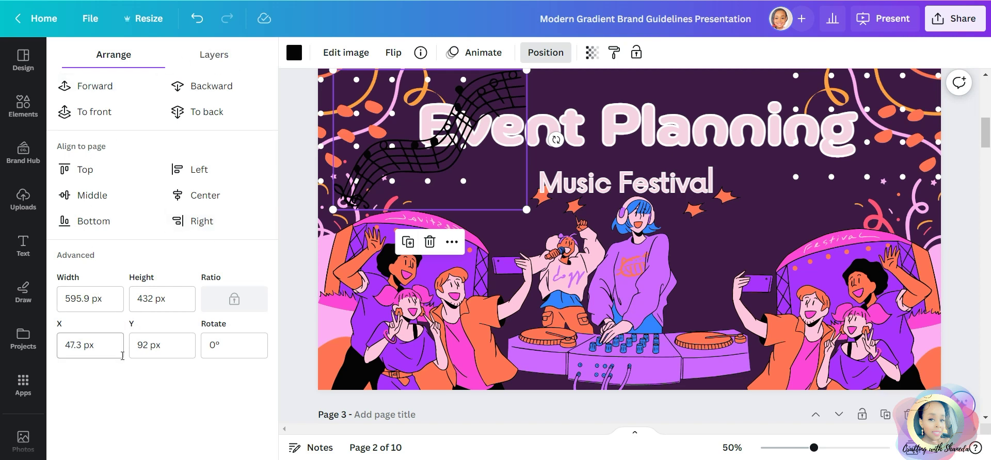
click(214, 56)
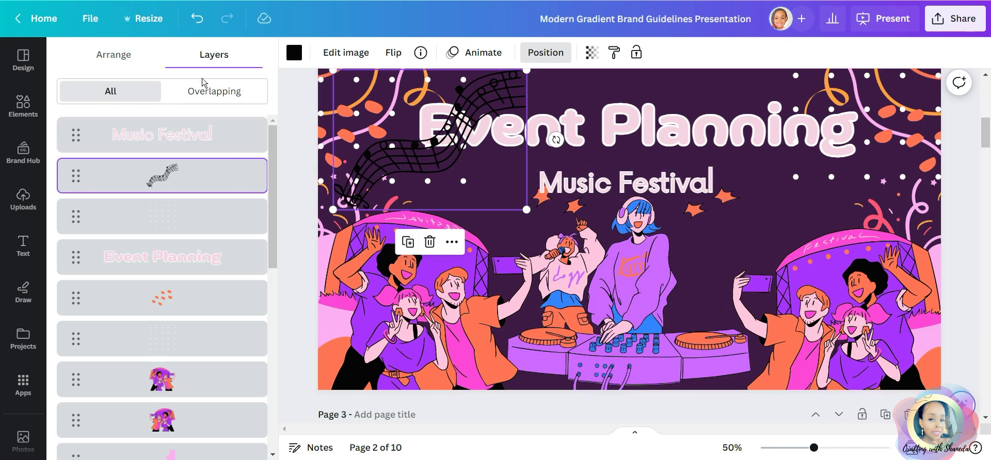
click(216, 99)
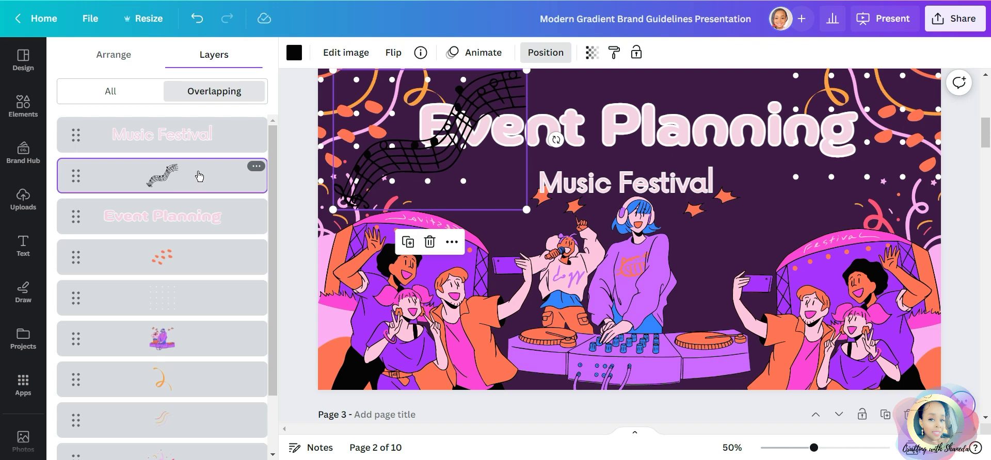
Drag the music-notes layer below the Event Planning layer
click(256, 167)
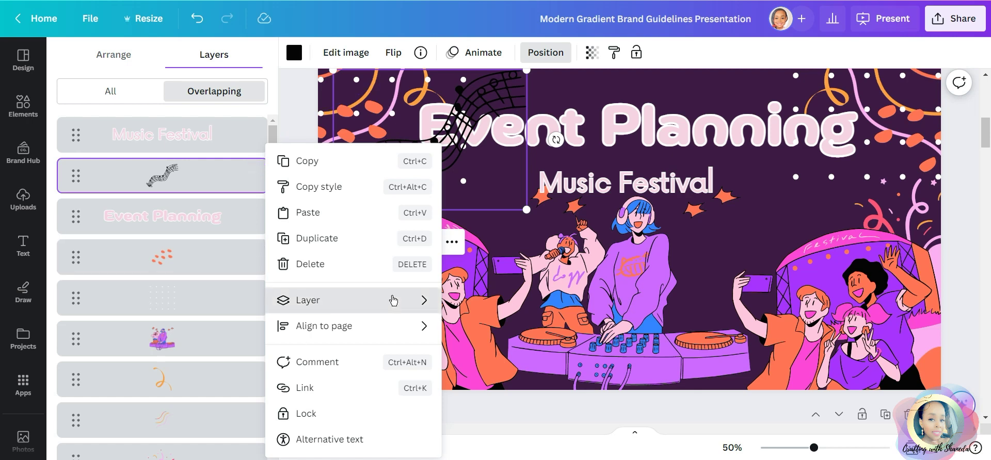
mouse_move(422, 304)
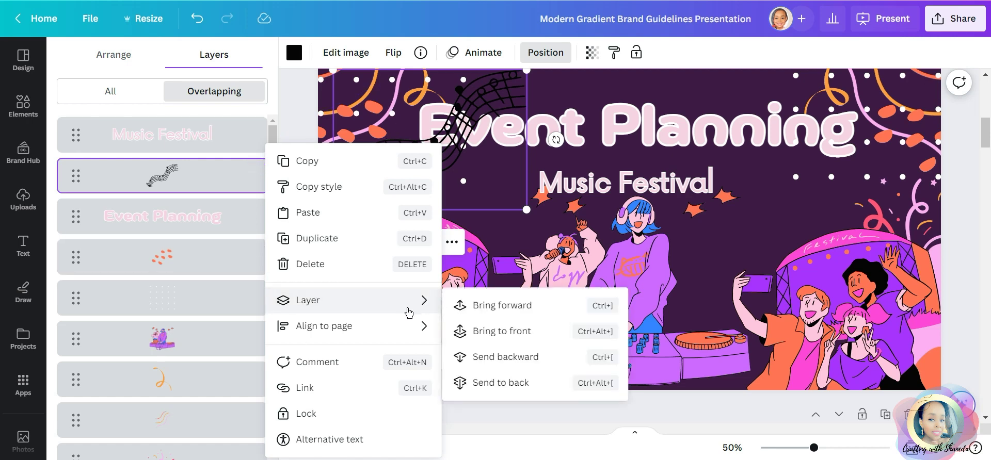
click(186, 174)
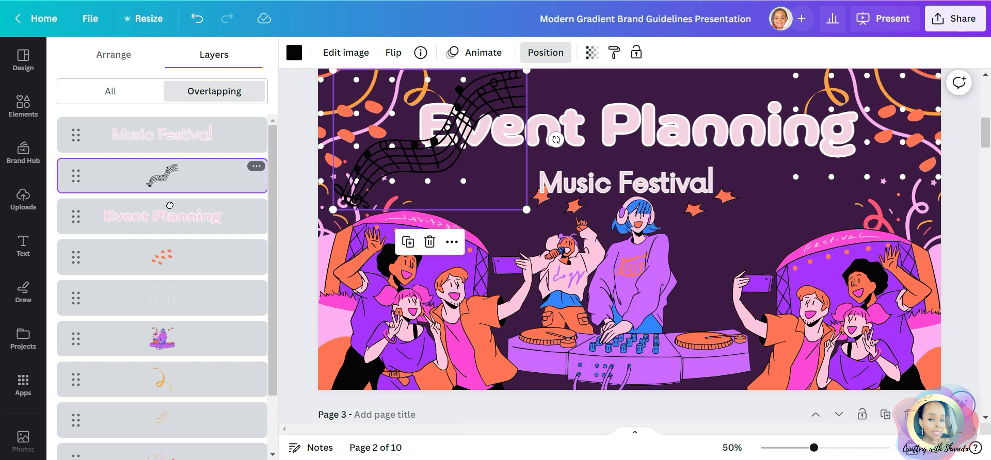
drag(170, 205, 181, 232)
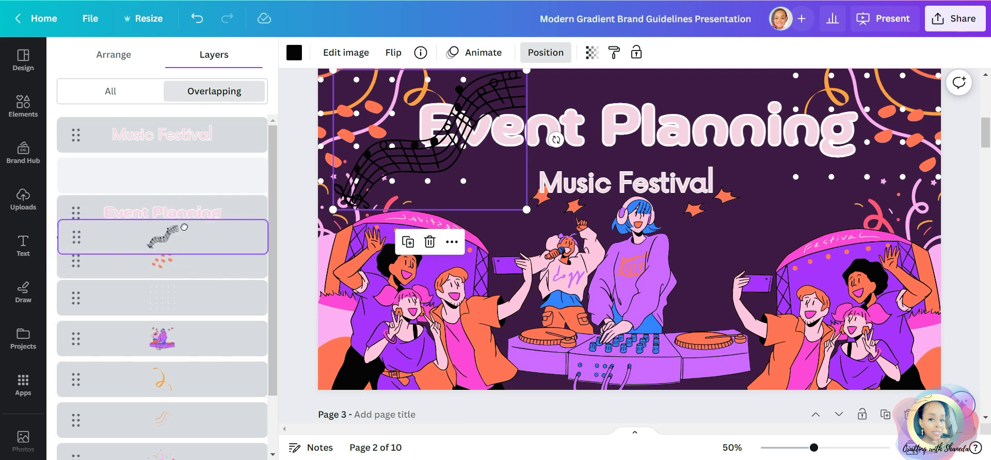
drag(184, 227, 184, 227)
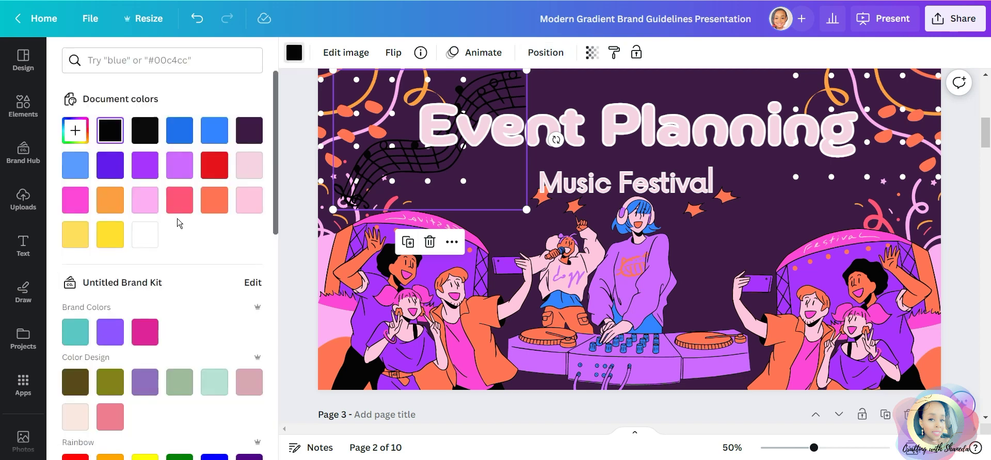
Recolour the music notes with the orange #FF7352 document colour
click(212, 208)
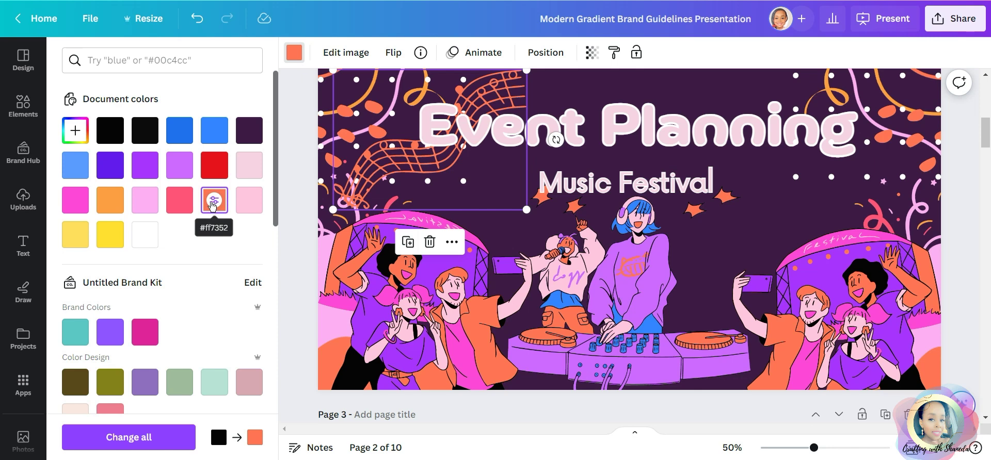
click(212, 204)
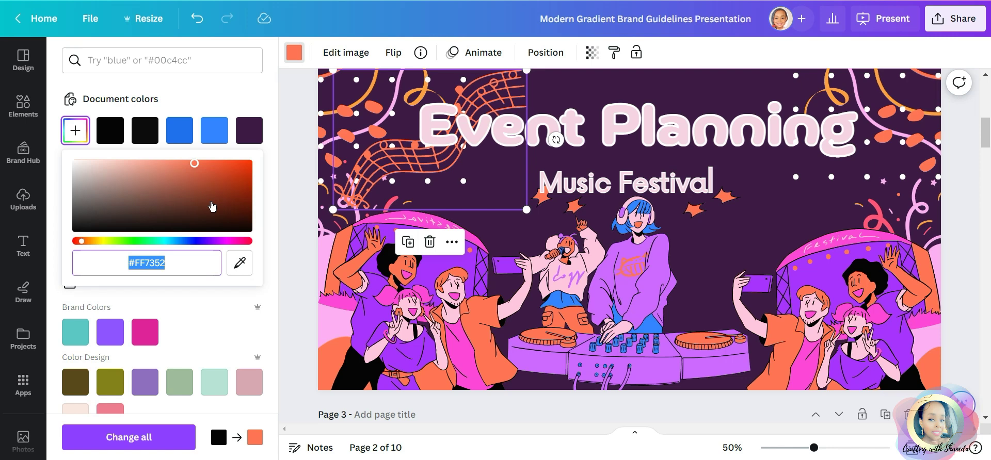
click(661, 54)
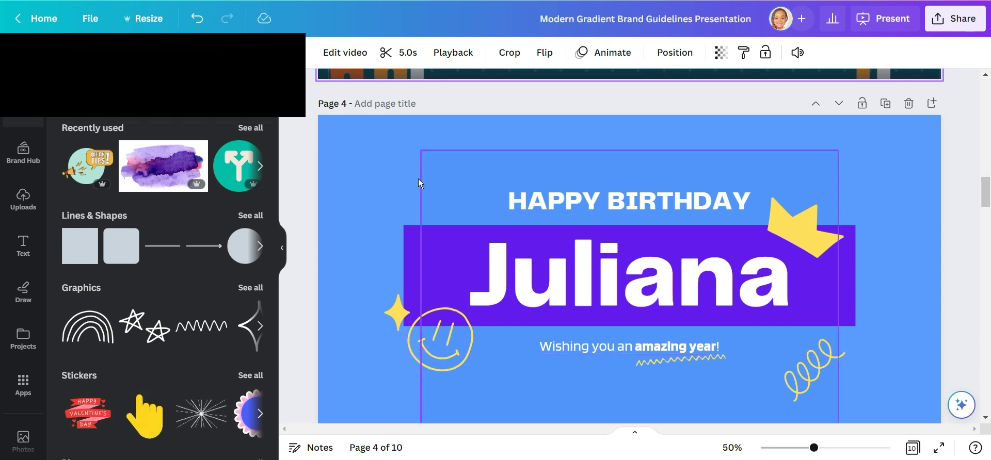
Select the page 4 background and bring up its background colour choices
click(368, 153)
click(368, 153)
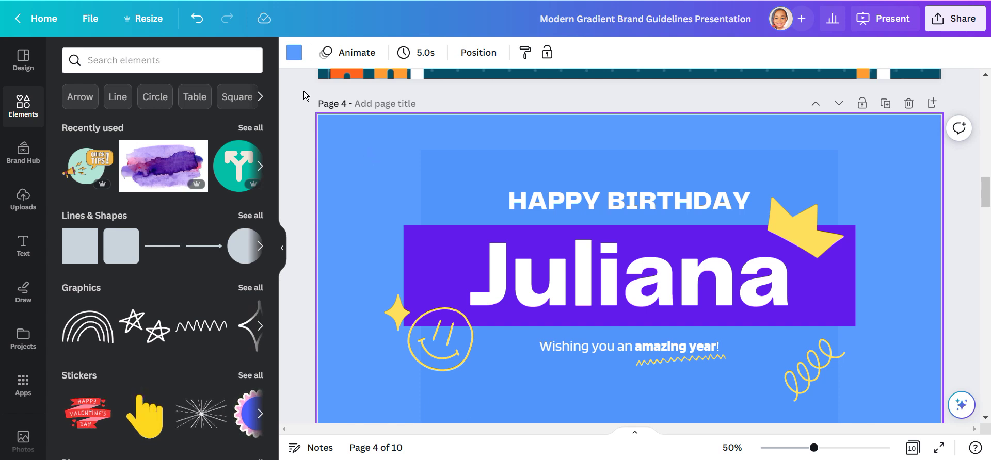
click(294, 53)
click(294, 54)
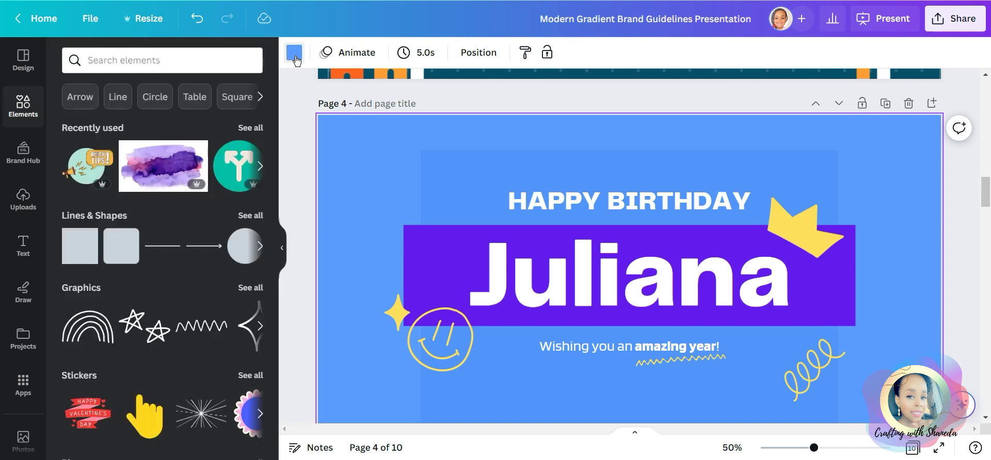
click(295, 54)
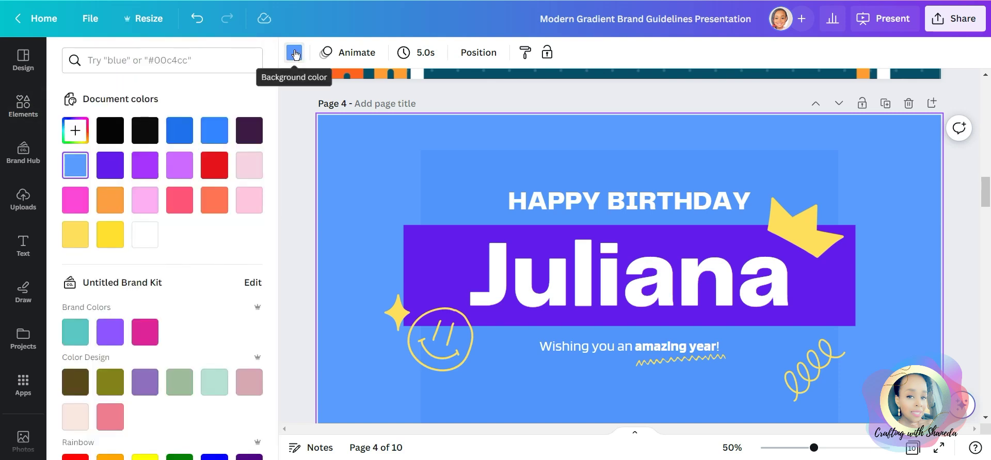
Try a darker blue, revert to #579AFF, and edit that colour
click(180, 135)
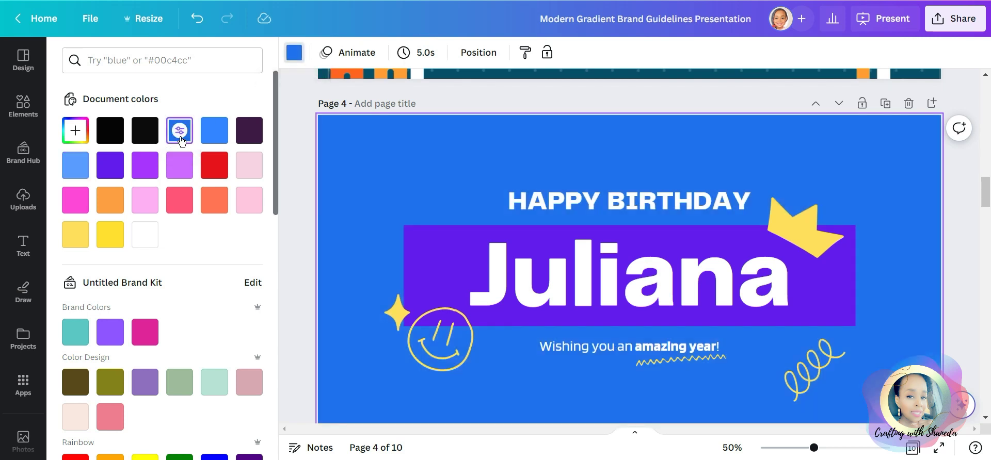
click(75, 167)
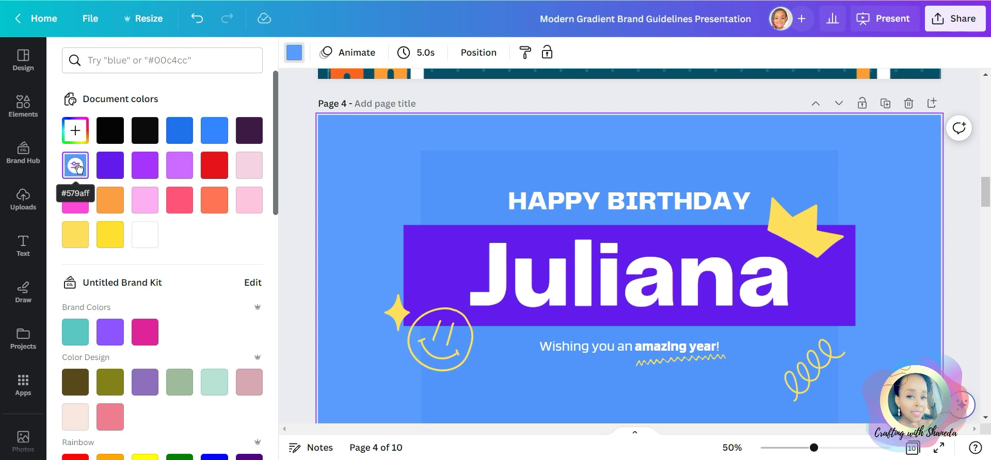
click(77, 168)
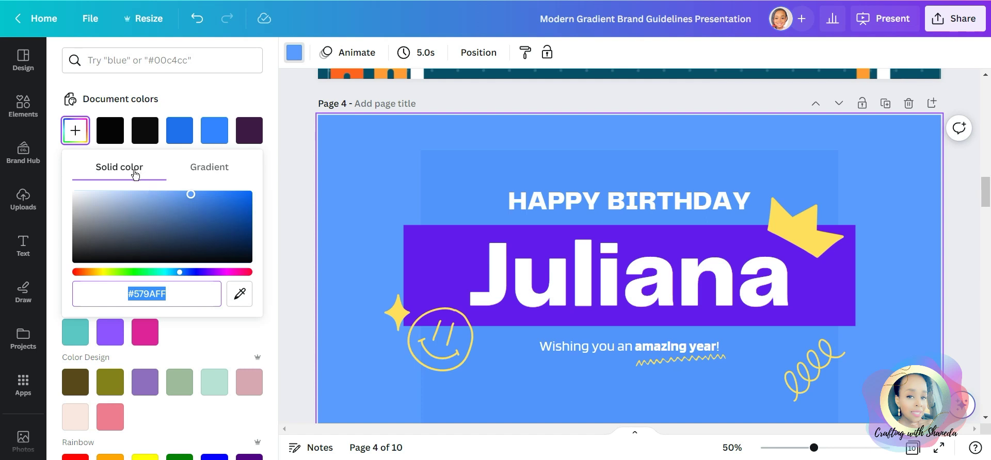
Switch the background to a gradient and add a third colour, #957AA6
click(209, 172)
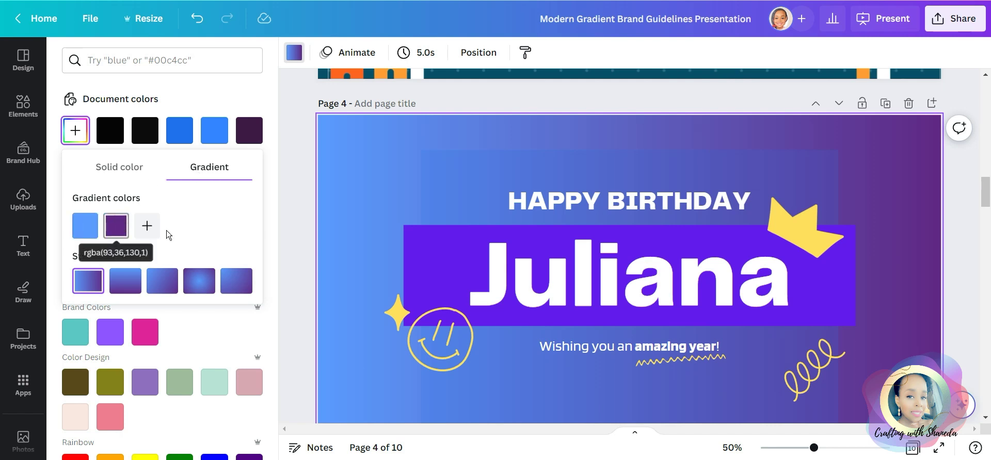
click(147, 225)
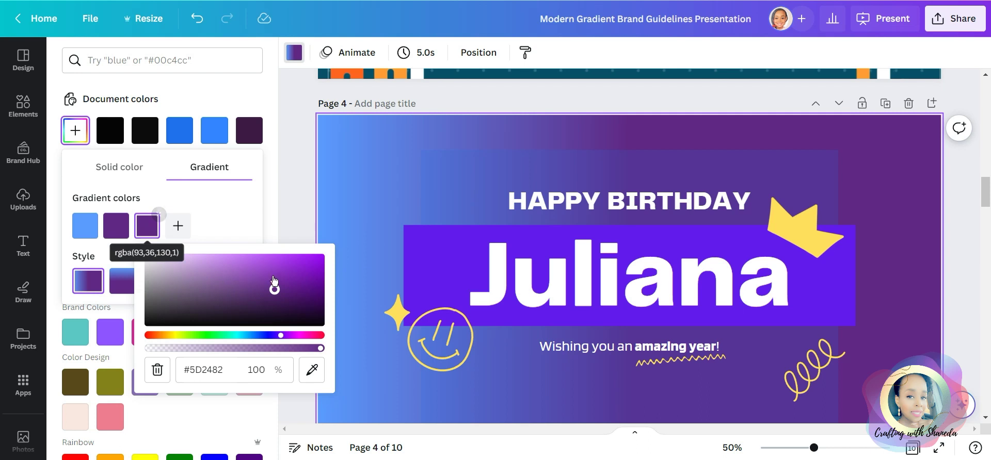
drag(272, 290, 193, 279)
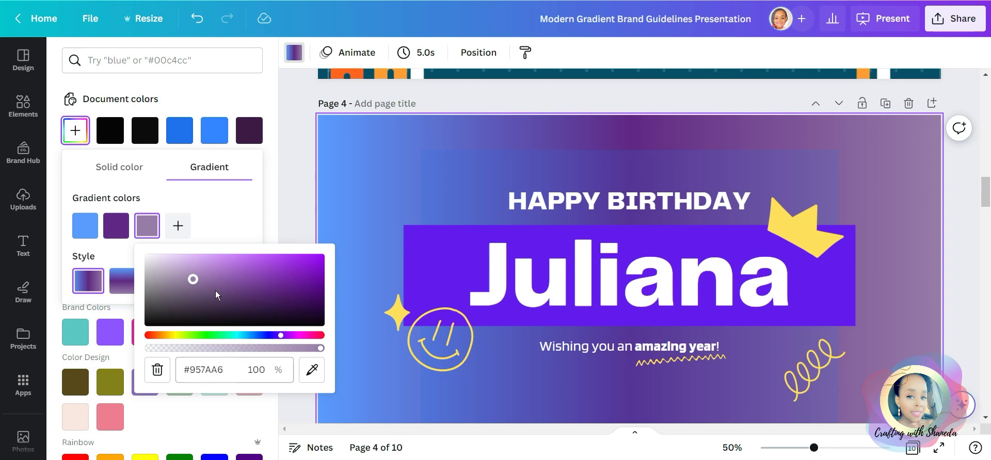
click(225, 216)
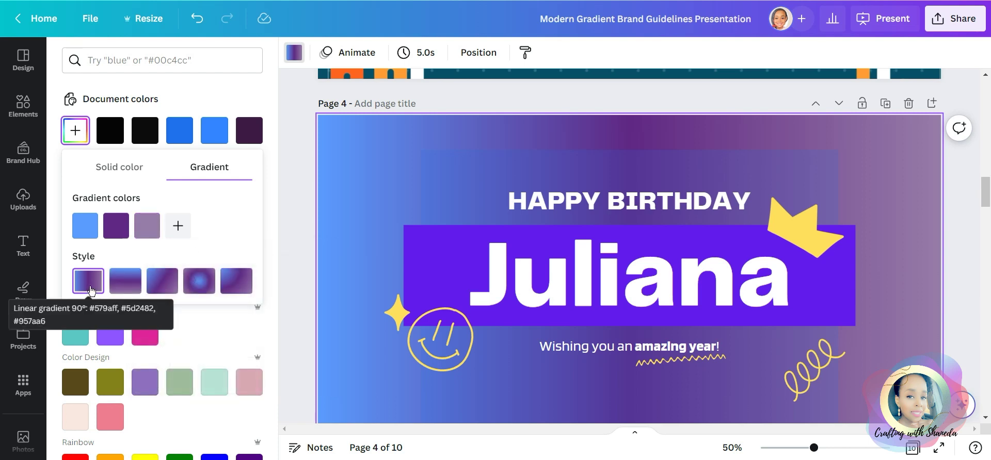
Try the gradient styles and settle on the corner-to-corner one
click(130, 287)
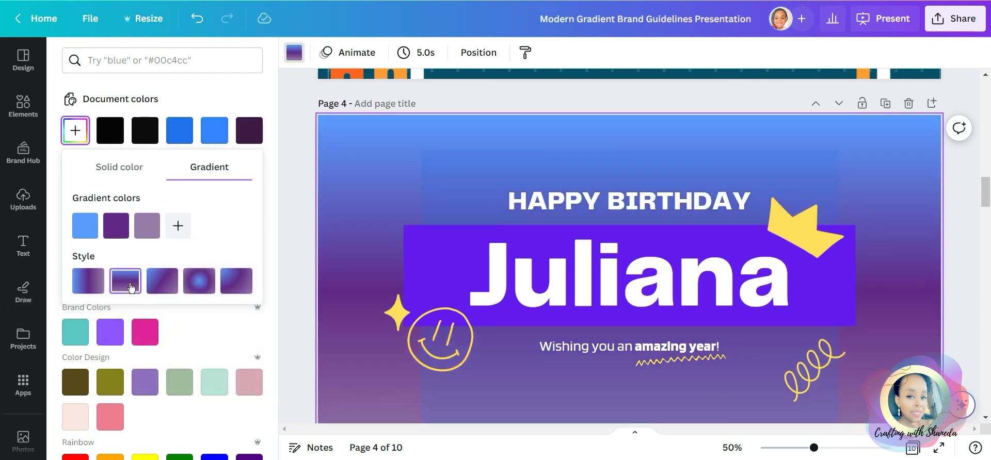
click(161, 287)
click(191, 287)
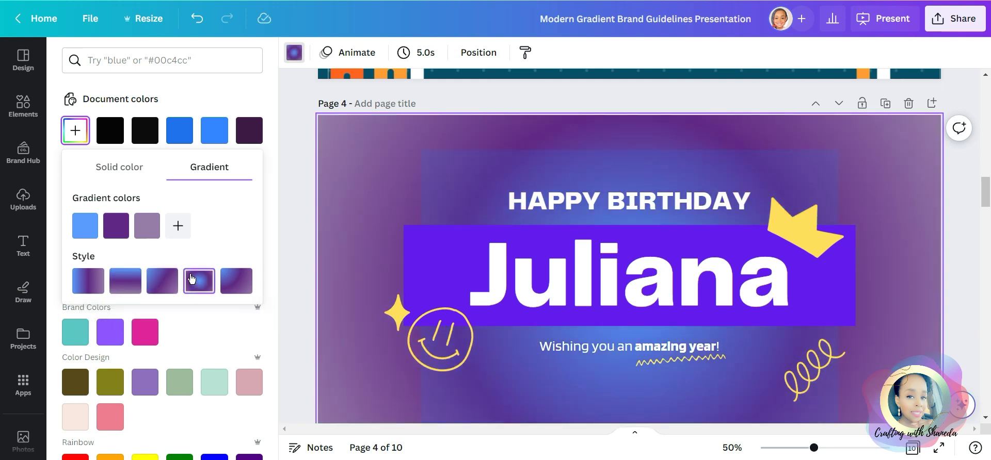
click(245, 287)
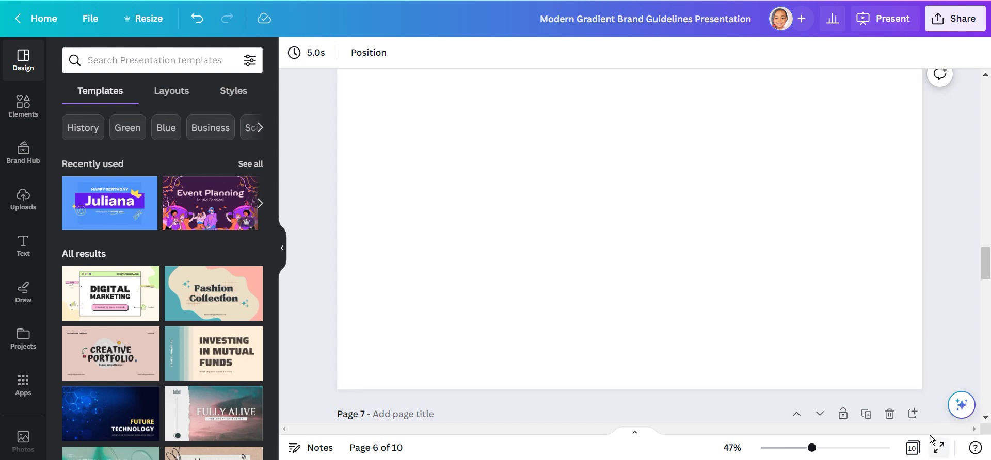
Open the Canva Assistant beside the blank page
click(965, 410)
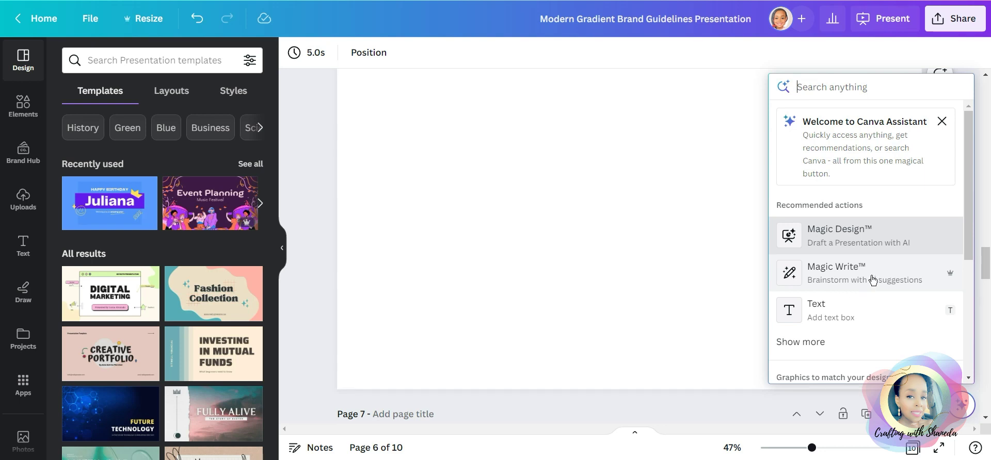
Generate a Magic Write paragraph from the prompt 'Cricut Infusible Ink'
click(871, 280)
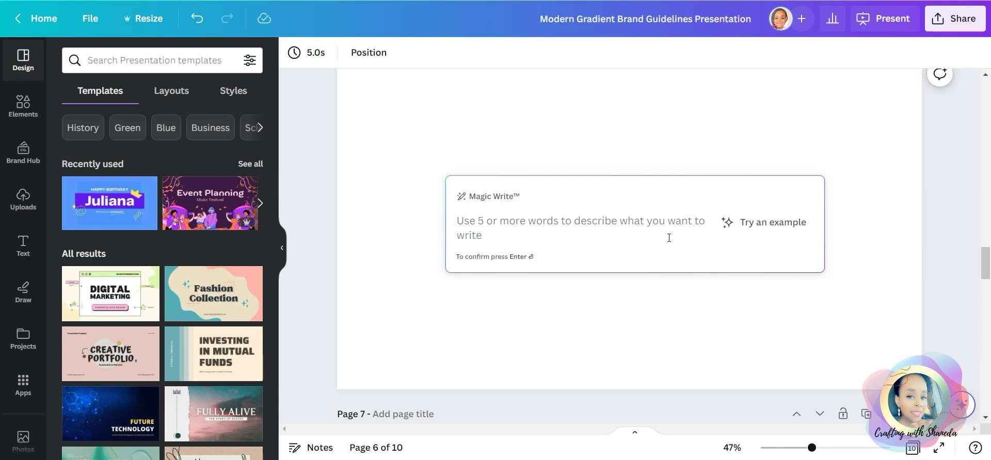
text(Cr)
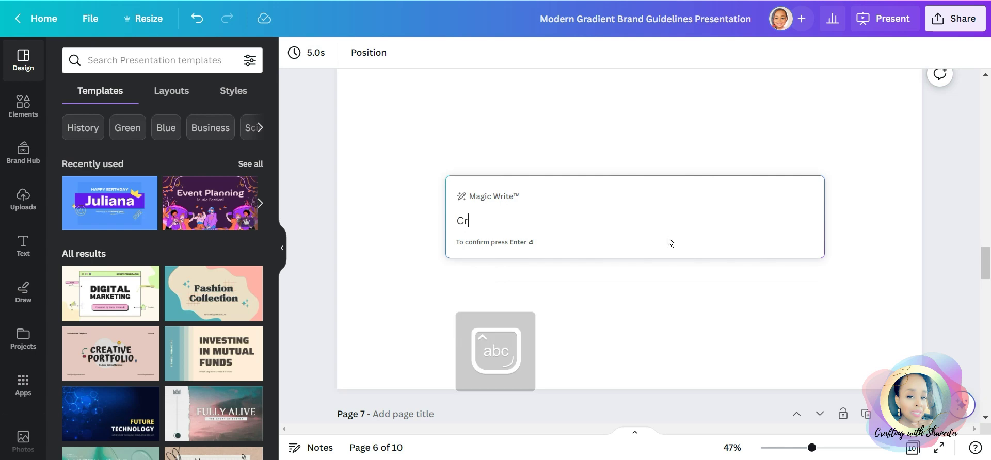
text(icut In)
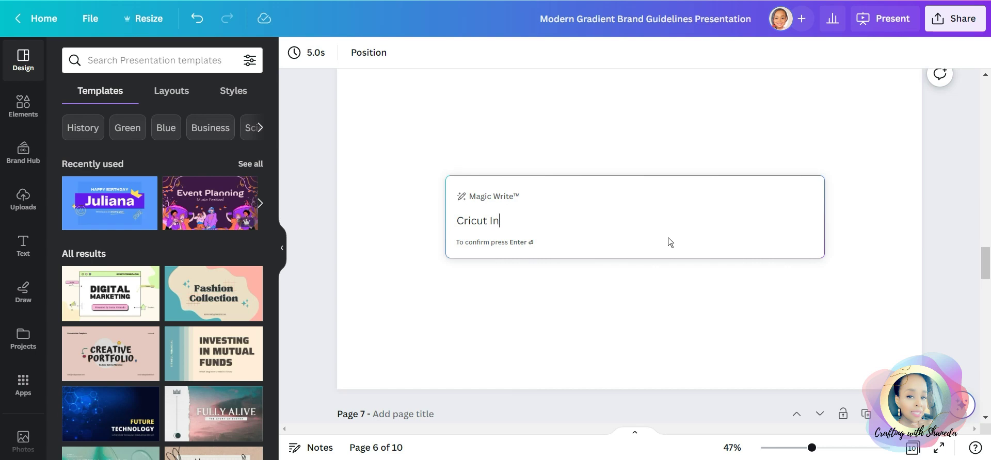
text(fusi)
text(ble Ink)
key(Return)
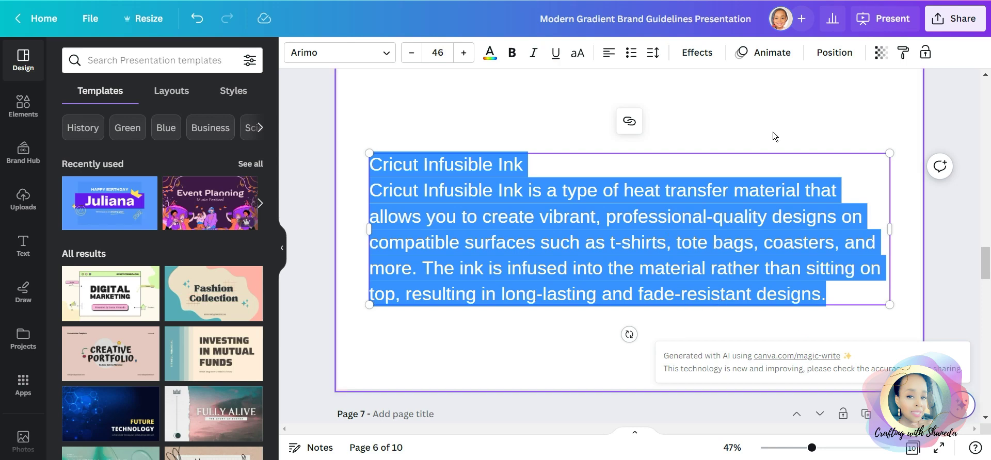
scroll(712, 162, up, 2)
Summarize the Cricut Infusible Ink paragraph with AI, then expand it with AI
right_click(570, 283)
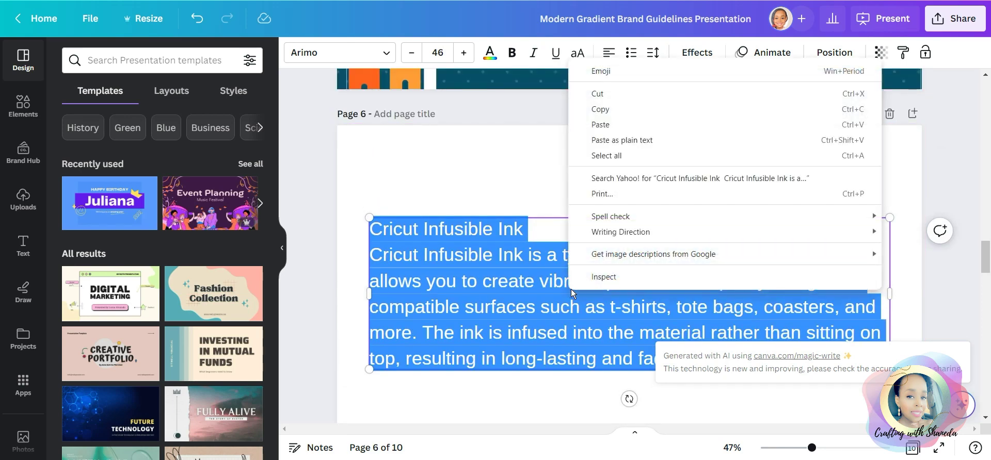
key(Escape)
key(Escape)
click(590, 320)
key(/)
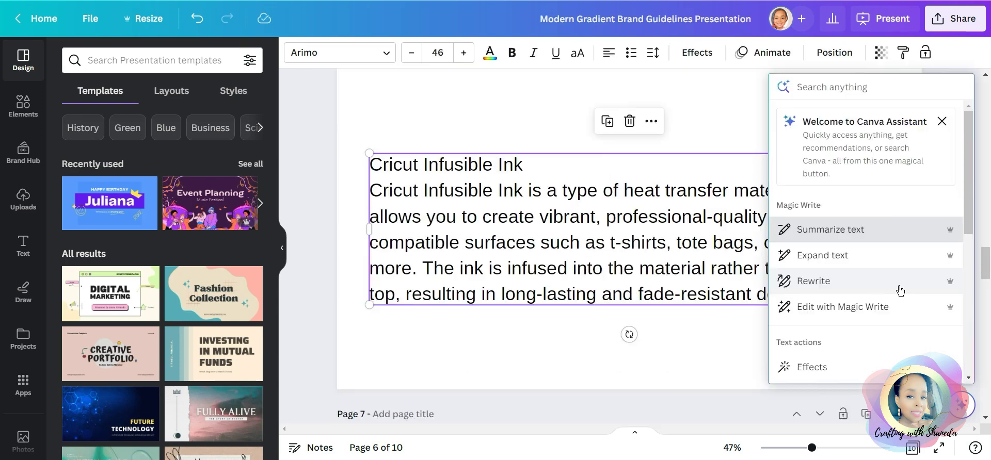
click(845, 233)
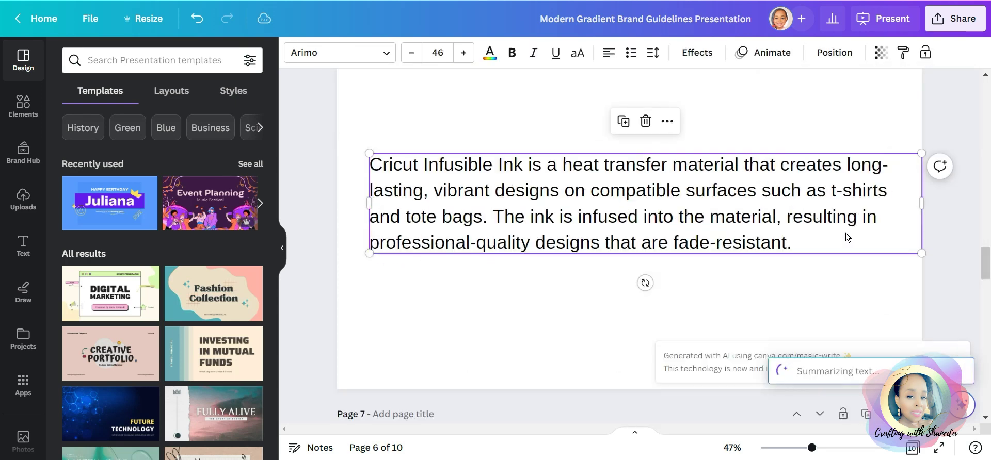
click(963, 403)
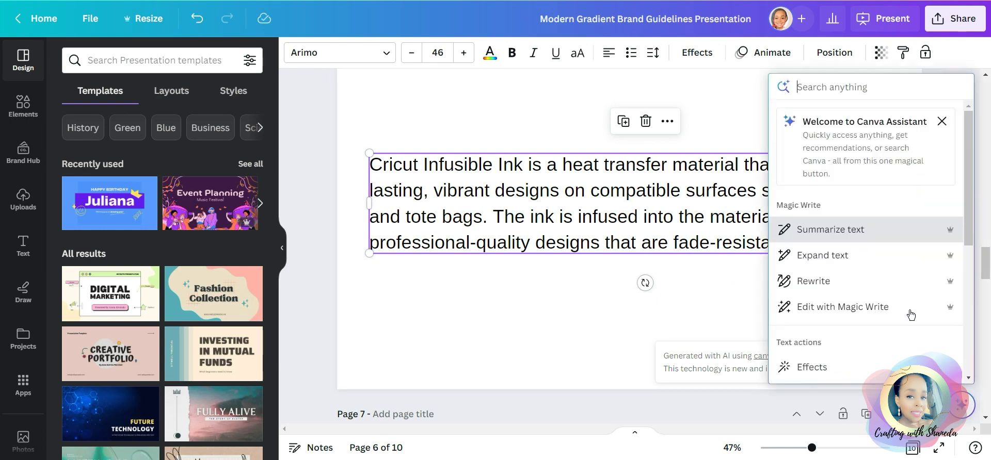
click(876, 258)
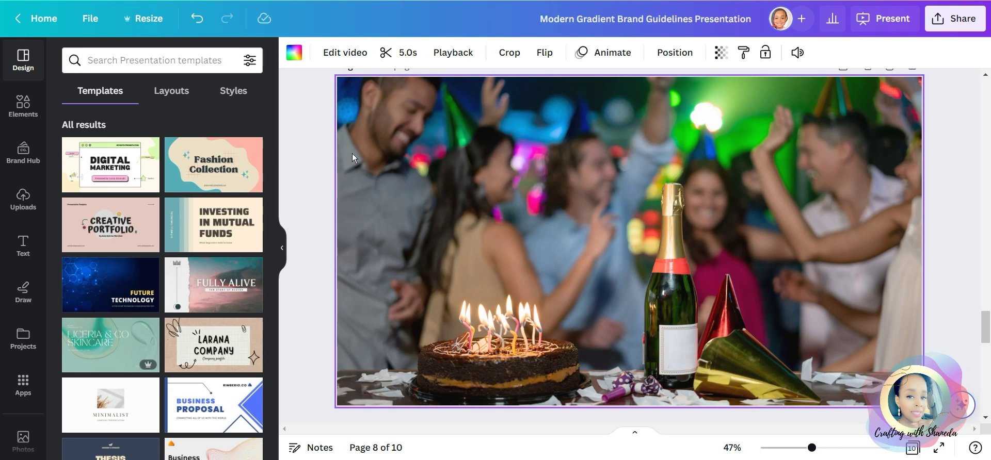
Select the birthday party photo and launch Magic Eraser from Edit photo
click(425, 131)
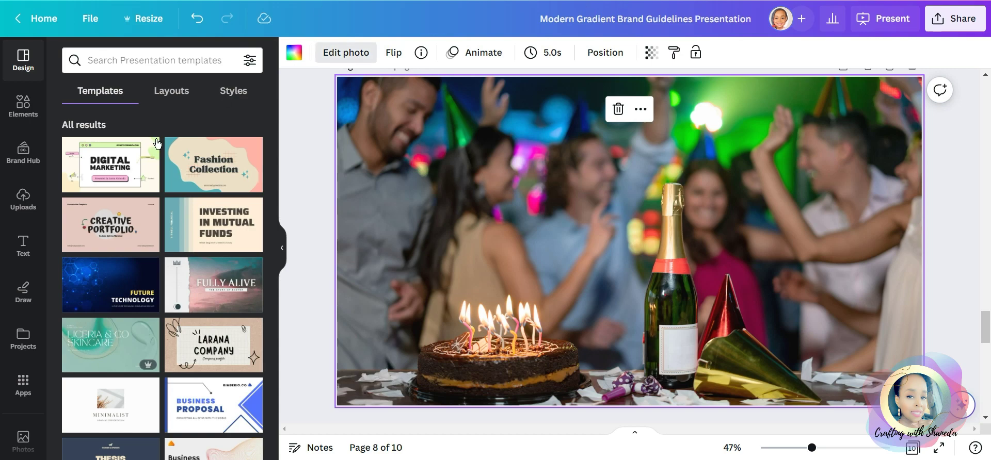
click(339, 53)
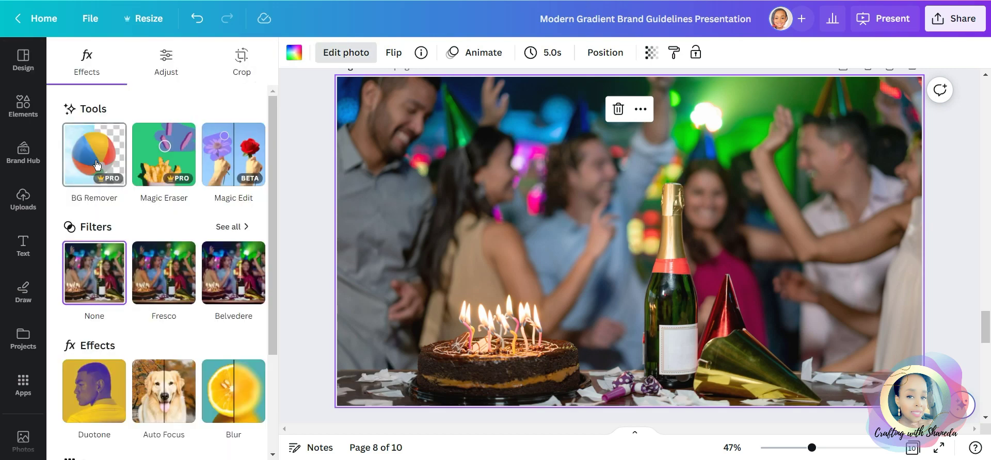
click(165, 155)
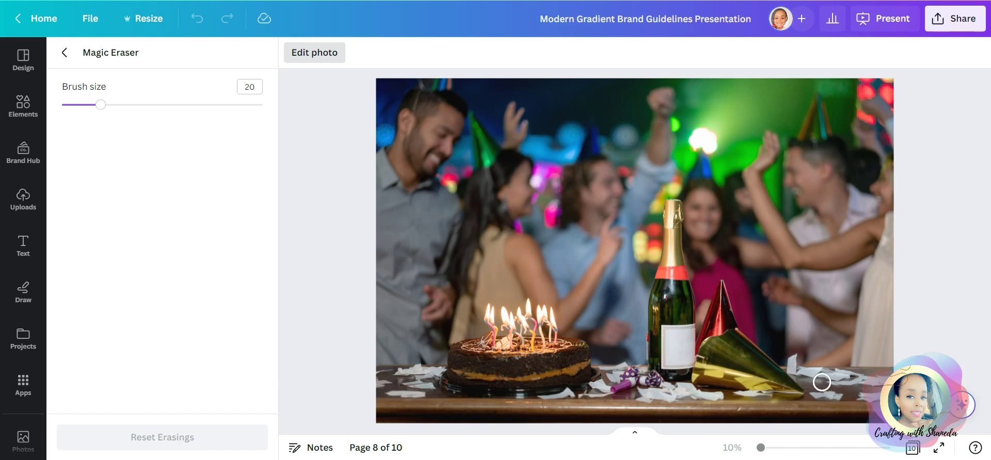
Erase the party hats on the table, then zoom back out to 47%
mouse_move(808, 387)
mouse_down()
mouse_move(698, 379)
mouse_move(720, 280)
mouse_move(708, 392)
mouse_move(741, 334)
mouse_move(739, 311)
mouse_move(737, 344)
mouse_move(790, 381)
mouse_move(729, 363)
mouse_up()
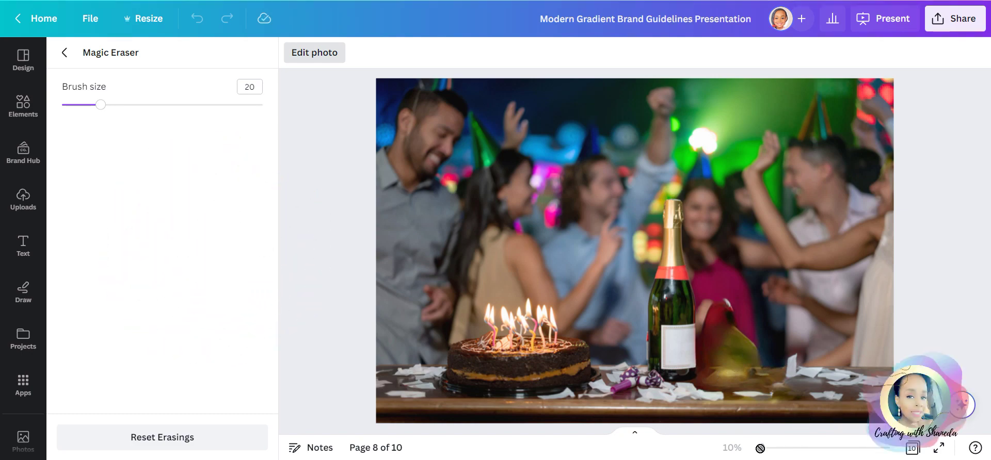
mouse_move(760, 448)
mouse_down()
mouse_move(824, 448)
mouse_move(811, 450)
mouse_up()
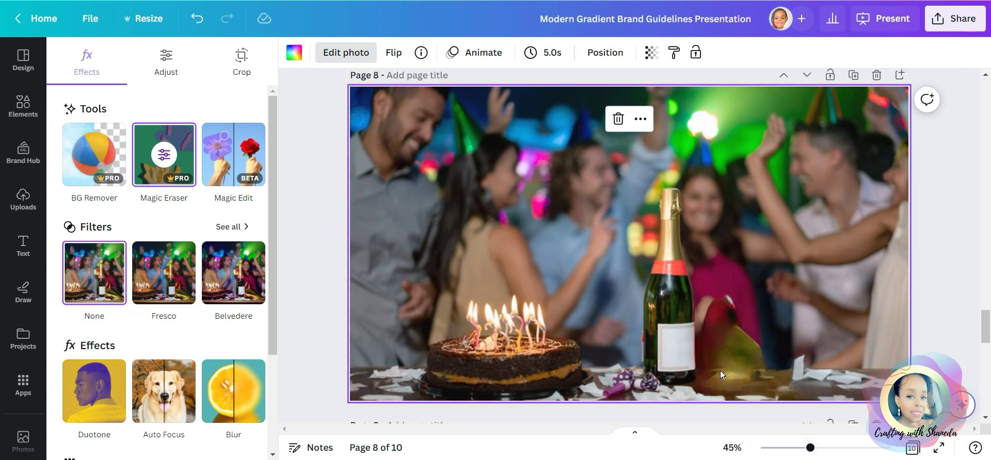
Run Magic Edit on the brushed area with the prompt 'Cake' to generate options
click(224, 197)
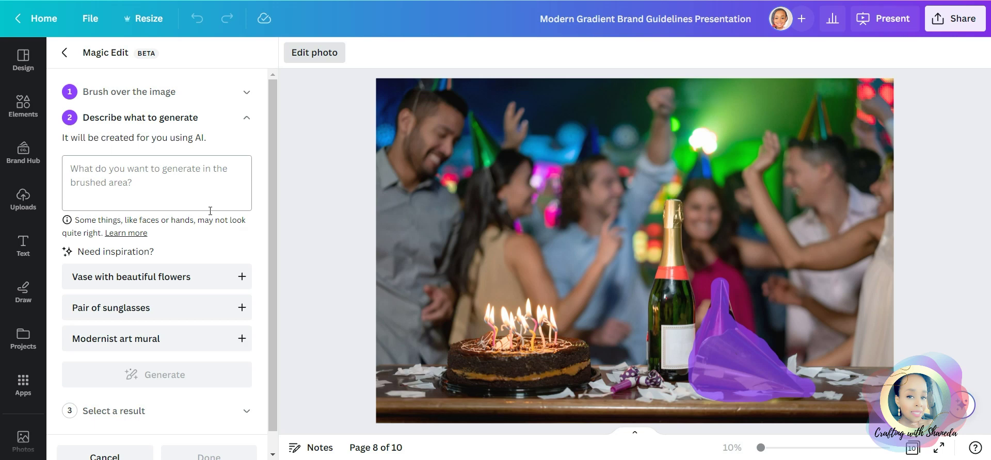
click(121, 161)
text(Cu)
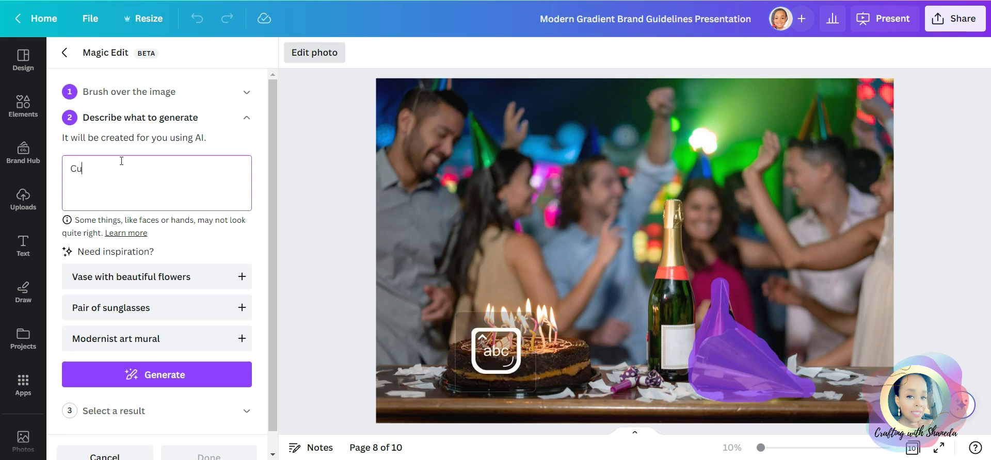
key(BackSpace)
key(BackSpace)
key(BackSpace)
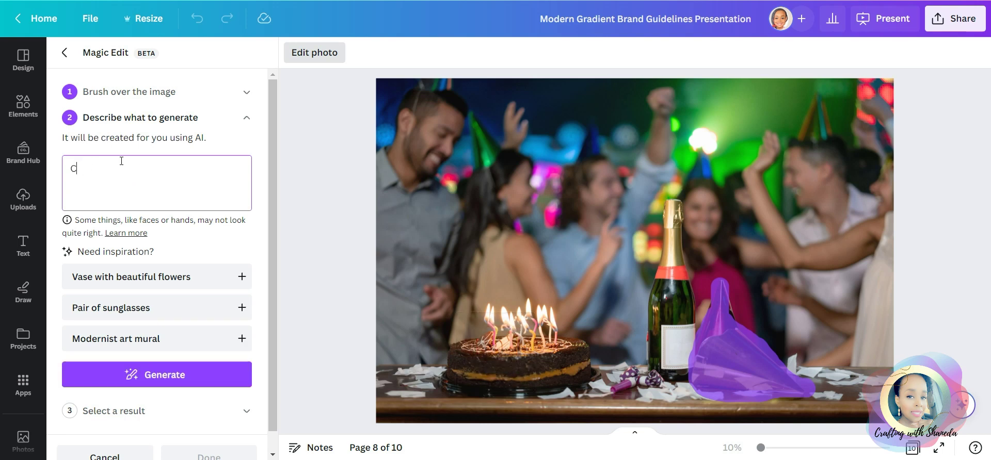
text(ake)
click(150, 379)
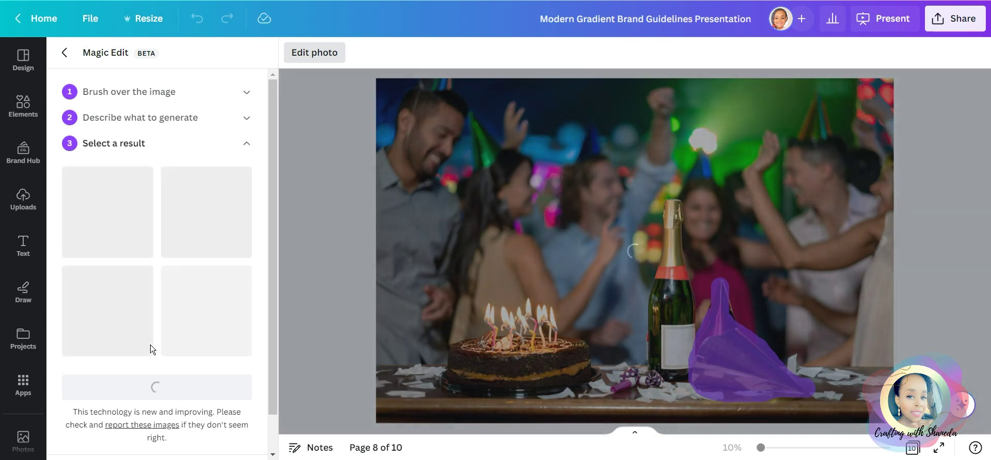
Compare the layered cake slice with the succulent cake, then apply the layered slice
click(96, 343)
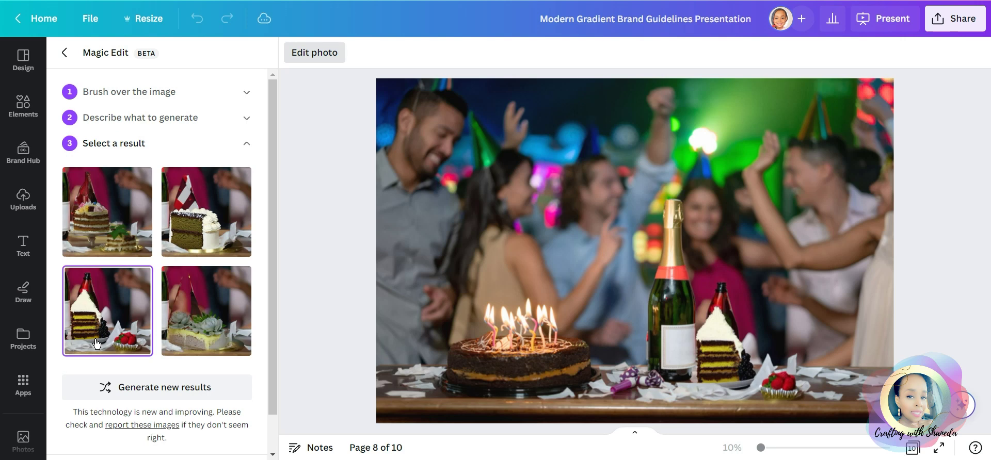
click(186, 336)
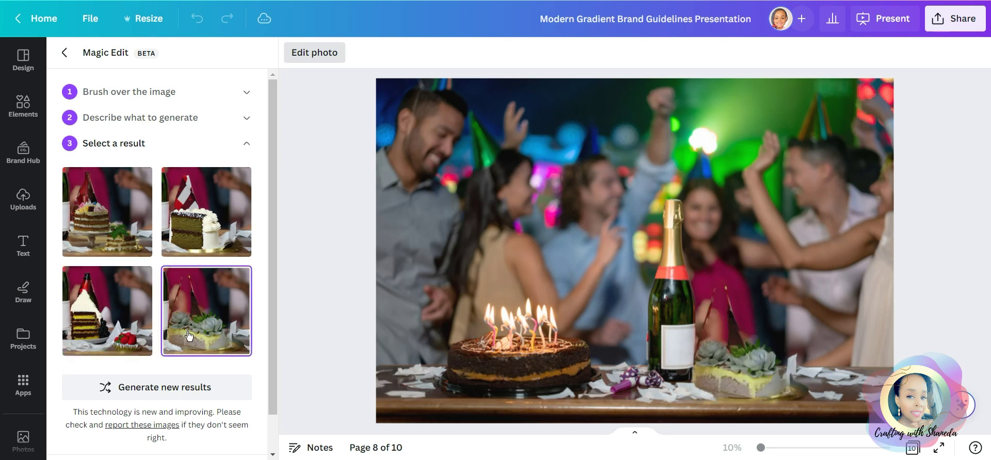
click(81, 331)
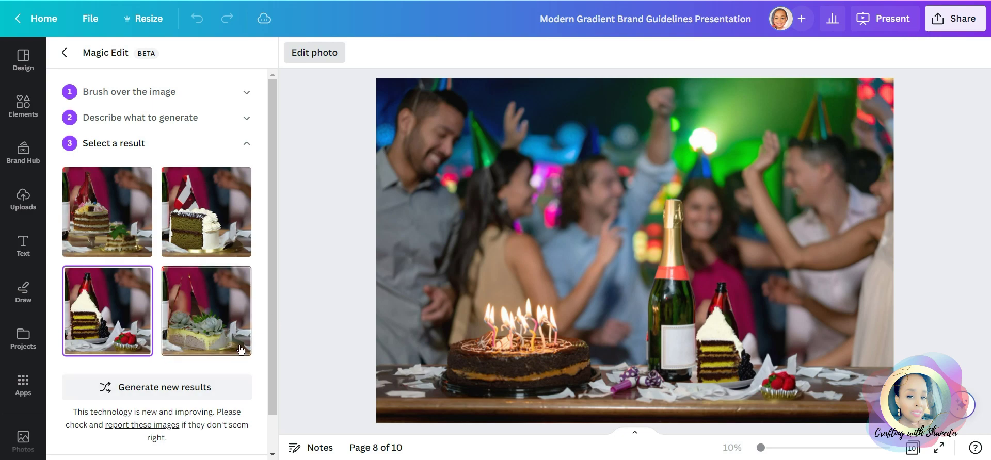
scroll(223, 392, down, 2)
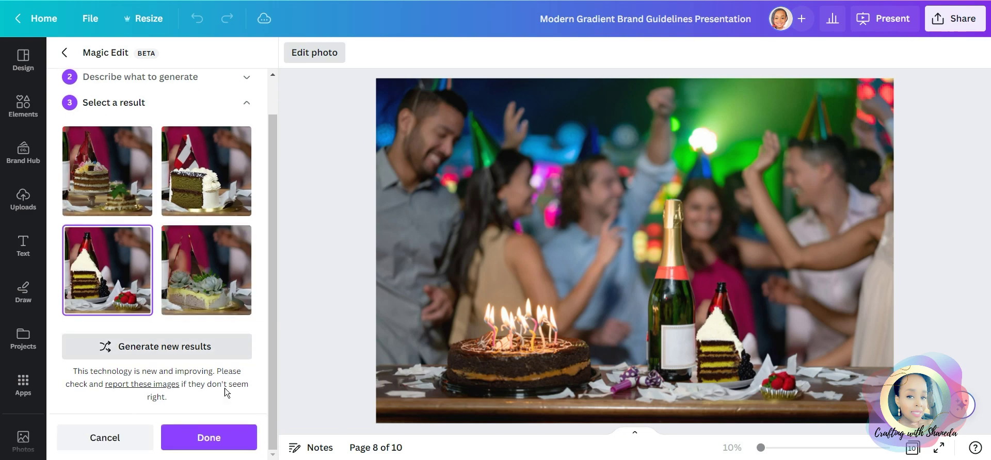
click(191, 439)
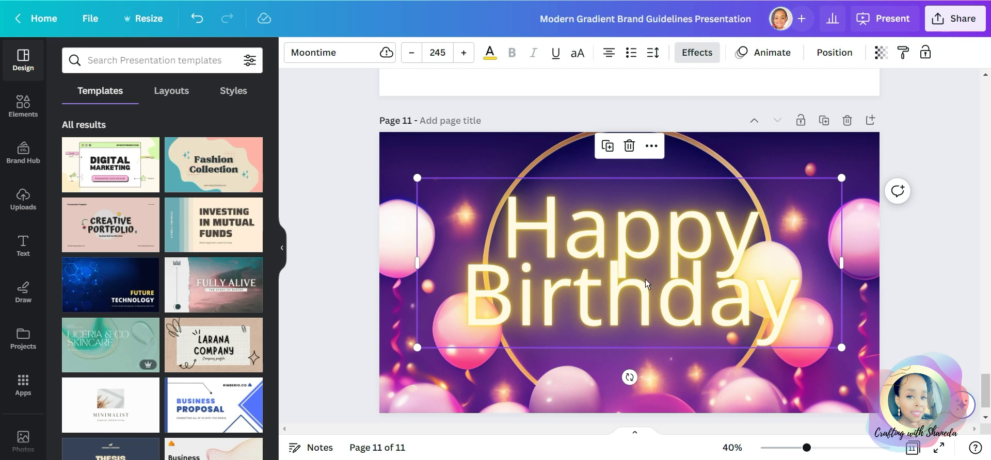
Insert the cartoon husky sticker from recently used elements and place it just below 'Birthday'
click(22, 119)
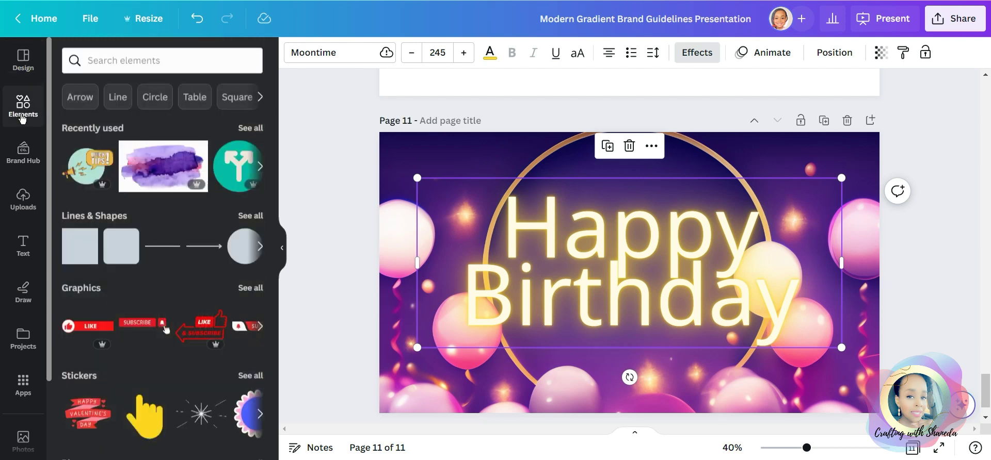
click(244, 127)
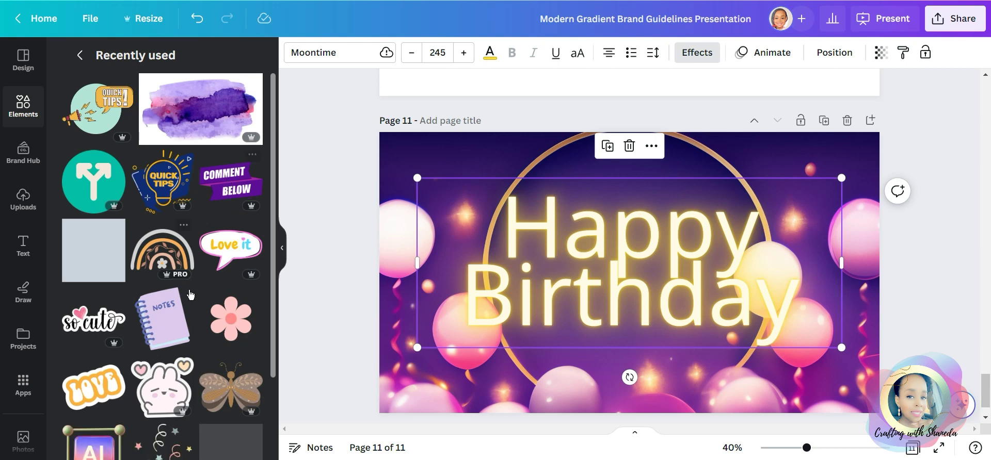
scroll(190, 295, down, 2)
scroll(190, 294, down, 1)
scroll(233, 356, down, 1)
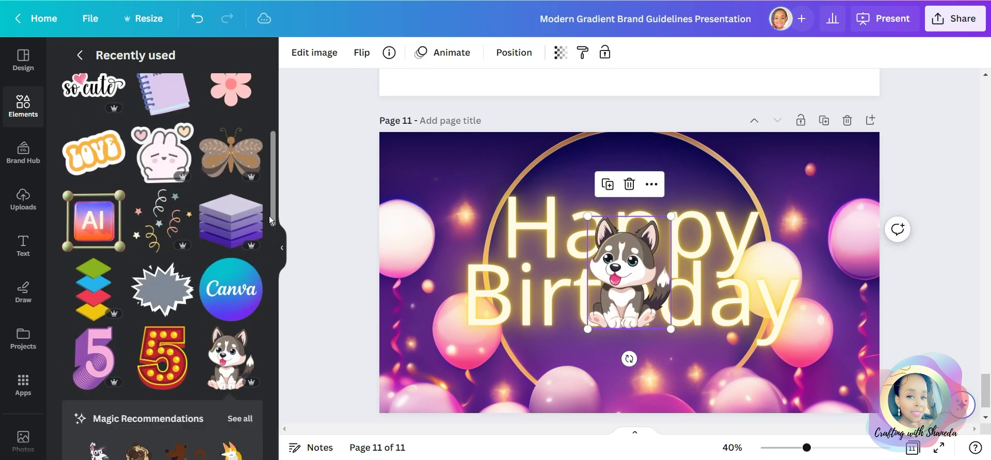
click(23, 102)
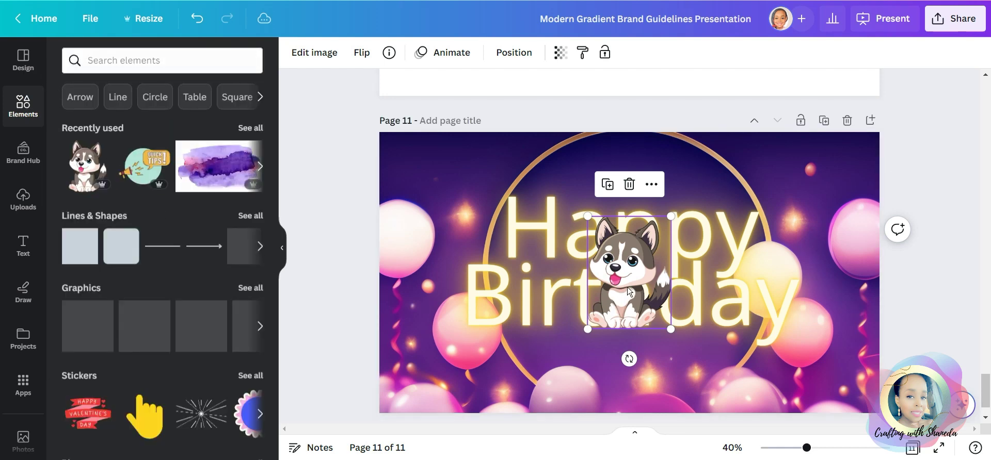
key(ctrl+z)
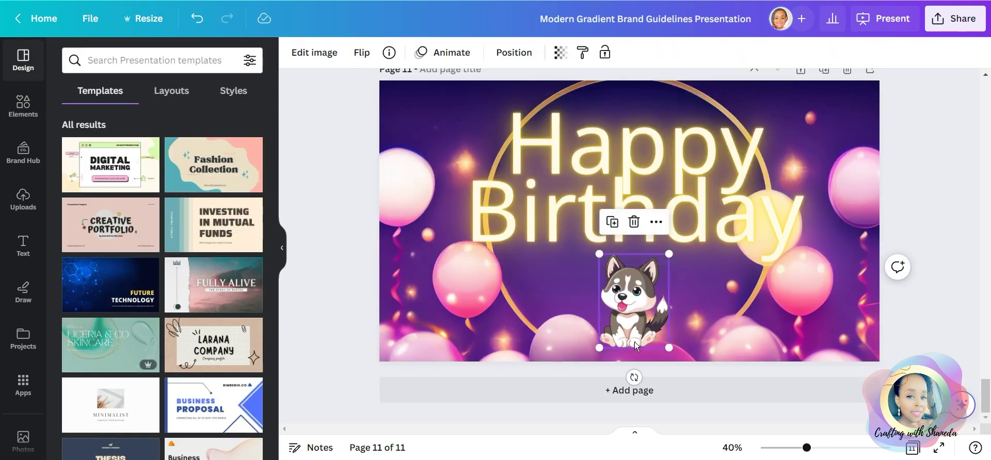
drag(631, 322, 629, 305)
Draw a custom motion path for the husky across the slide
click(445, 53)
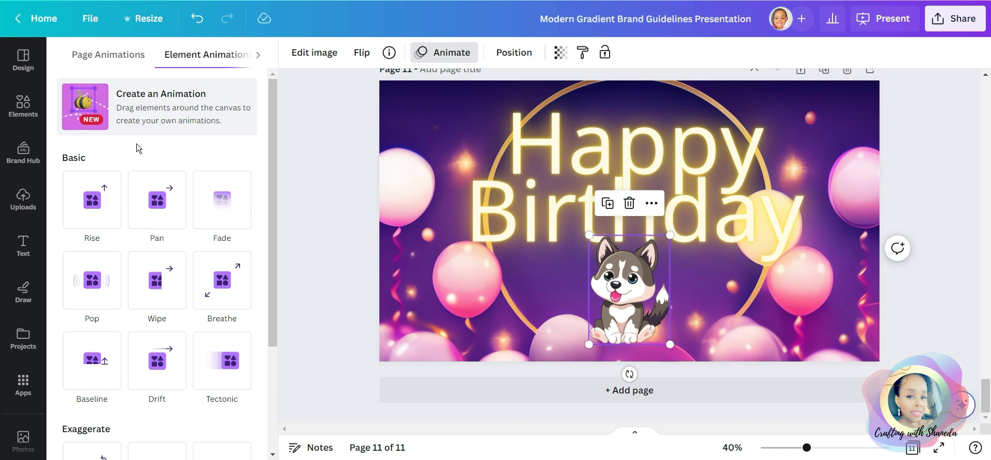
click(148, 119)
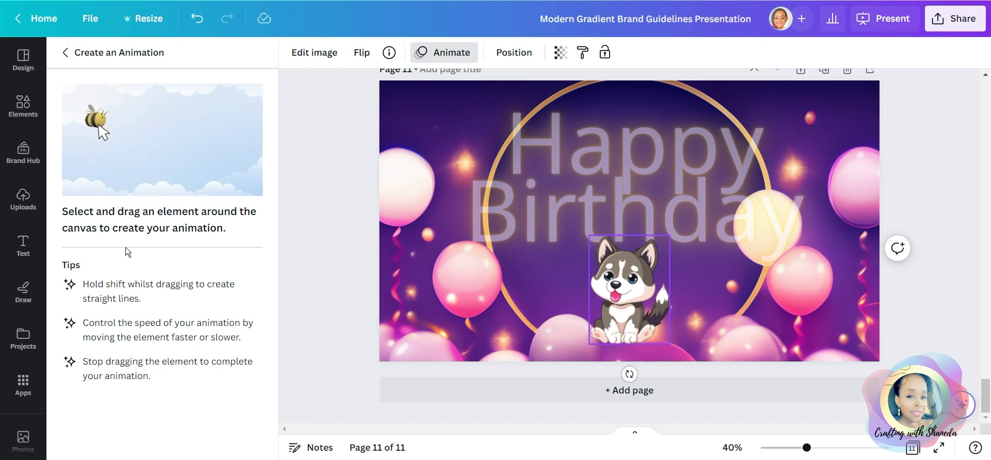
mouse_move(636, 303)
mouse_down()
mouse_move(617, 279)
mouse_move(604, 296)
mouse_move(576, 282)
mouse_move(562, 296)
mouse_move(562, 271)
mouse_move(524, 297)
mouse_move(486, 268)
mouse_move(433, 308)
mouse_move(407, 299)
mouse_move(468, 184)
mouse_move(590, 213)
mouse_move(640, 314)
mouse_up()
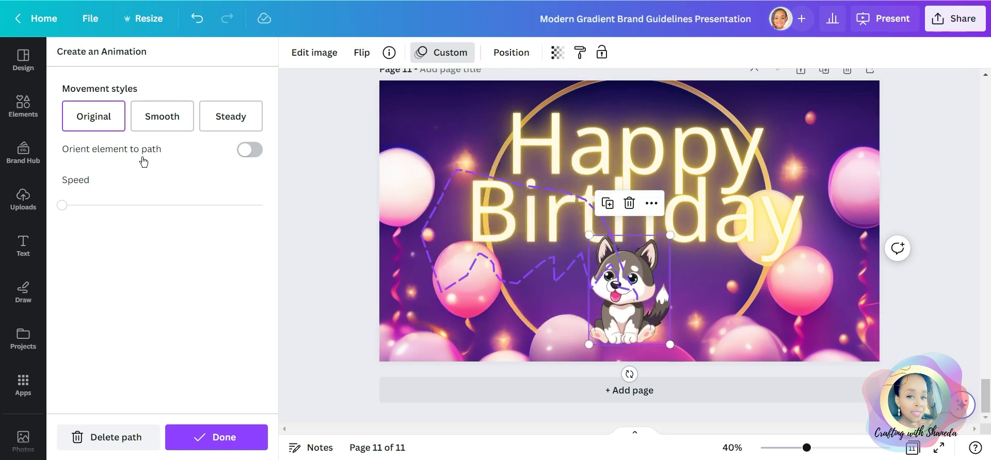
Try the Smooth and Steady styles and speeds, then finish with Original style at slowest speed
click(161, 124)
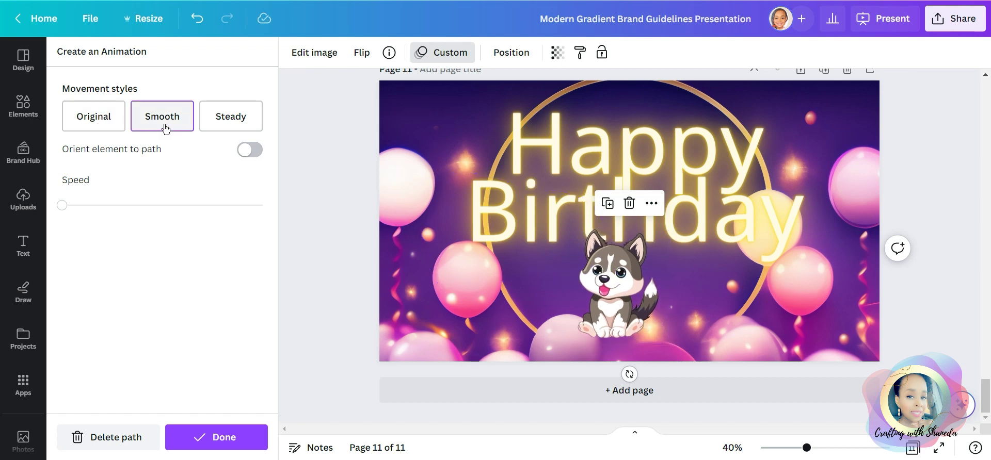
click(224, 120)
drag(64, 205, 255, 212)
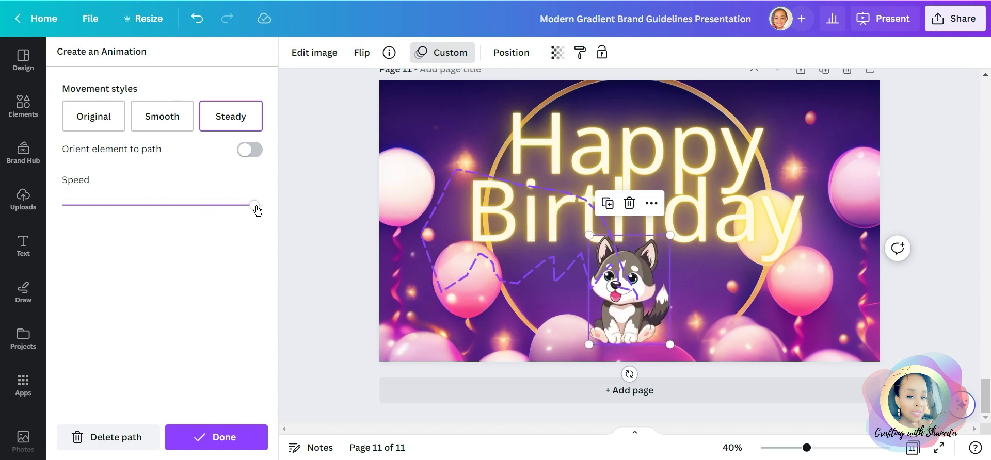
drag(257, 210, 62, 205)
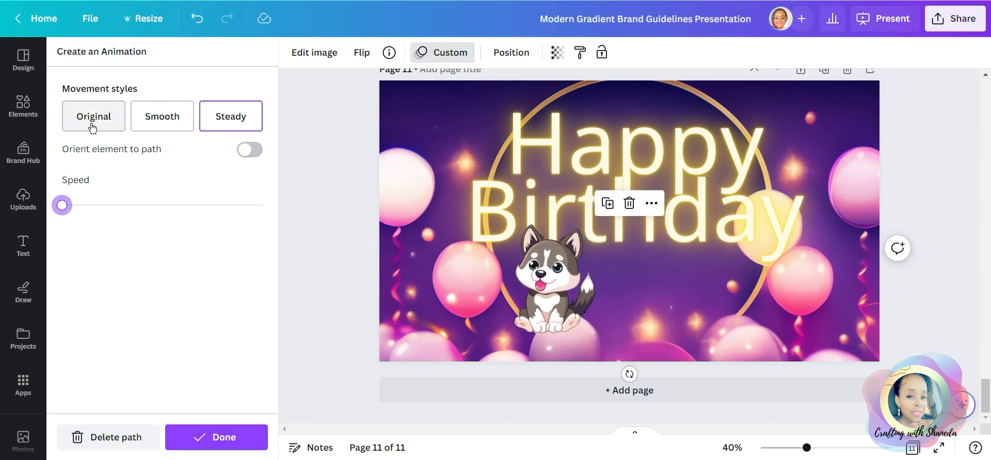
click(203, 427)
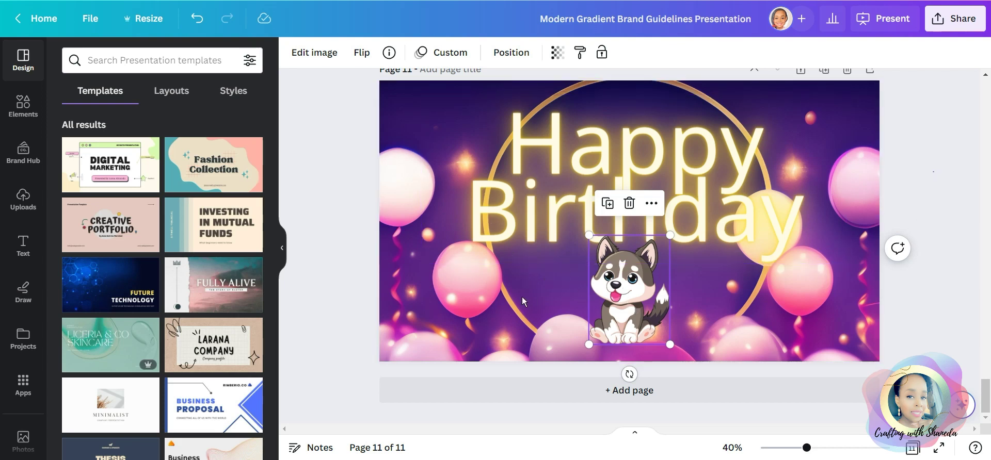
click(467, 341)
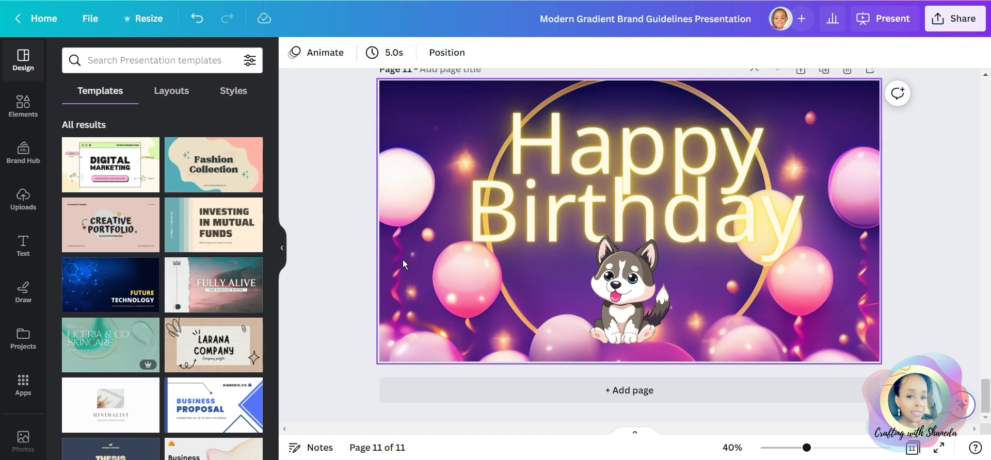
Shift the husky left on the birthday slide, deselect it, and scroll up toward page 1
click(671, 338)
drag(671, 338, 536, 317)
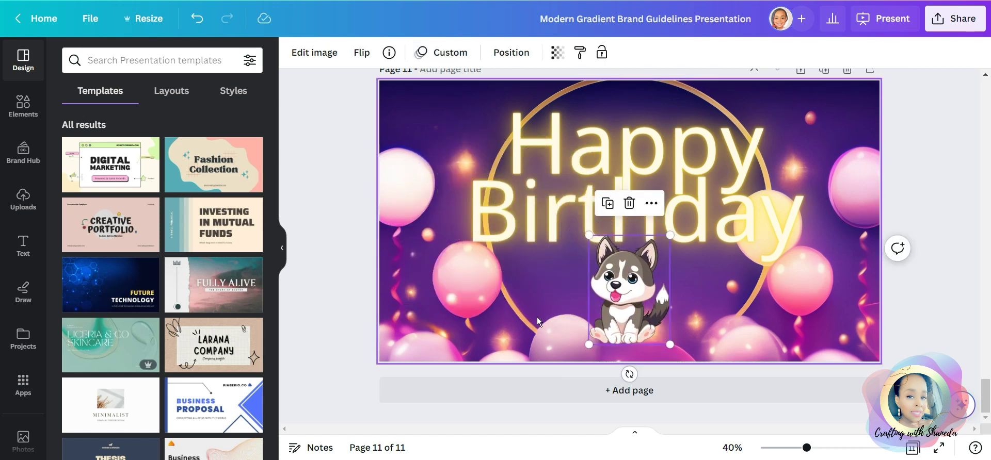
click(937, 178)
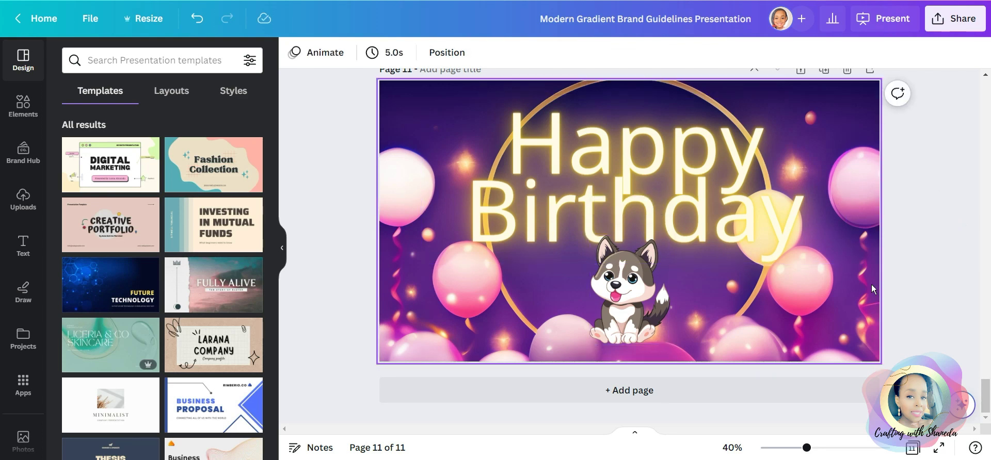
scroll(868, 290, up, 5)
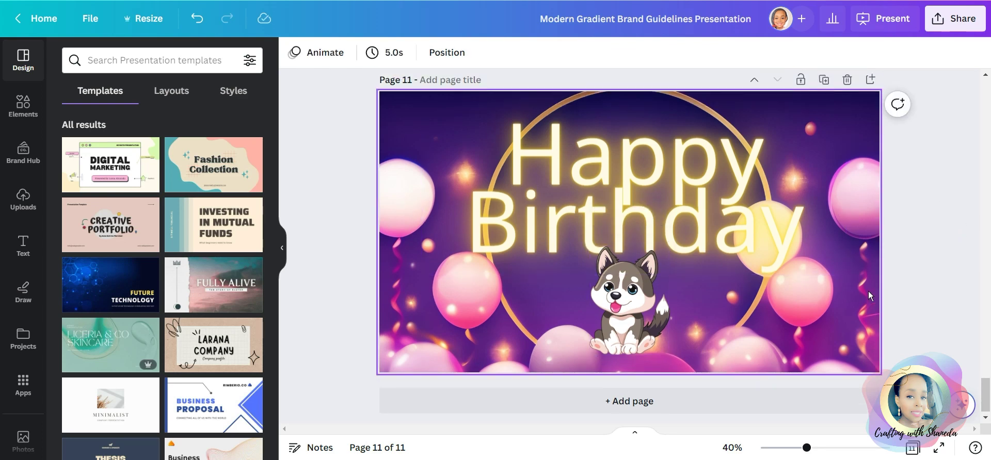